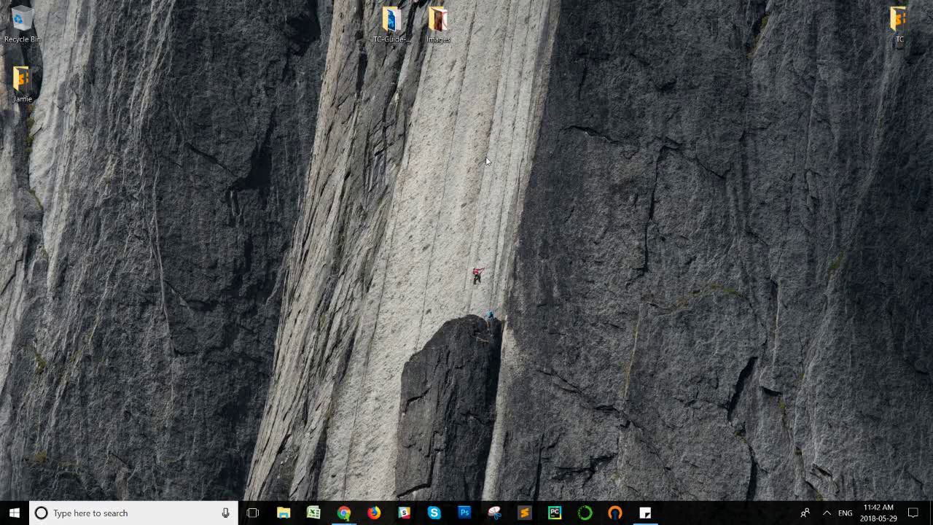
# - Open the tc-template-back PSD from the TC-Guide-Templates desktop folder and hide its GUIDE (TURN OFF) layer group
pyautogui.click(384, 35)
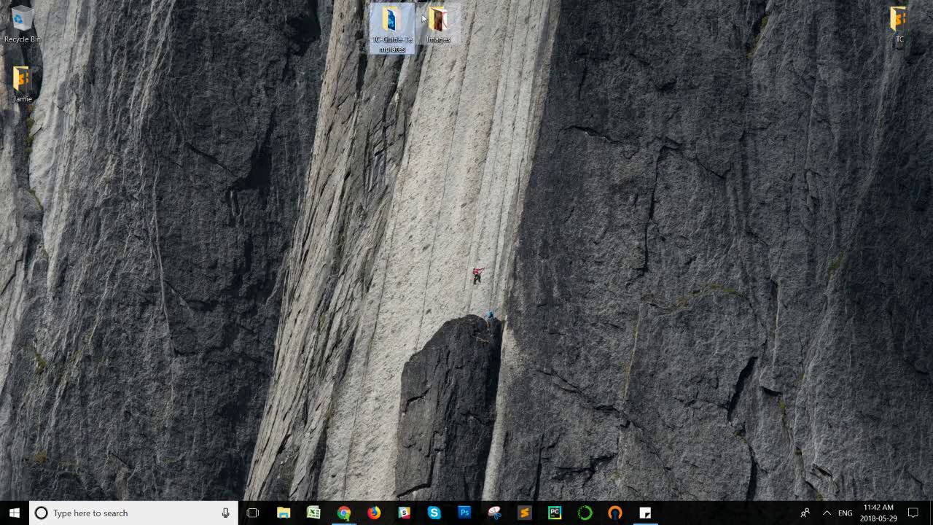
pyautogui.doubleClick(382, 38)
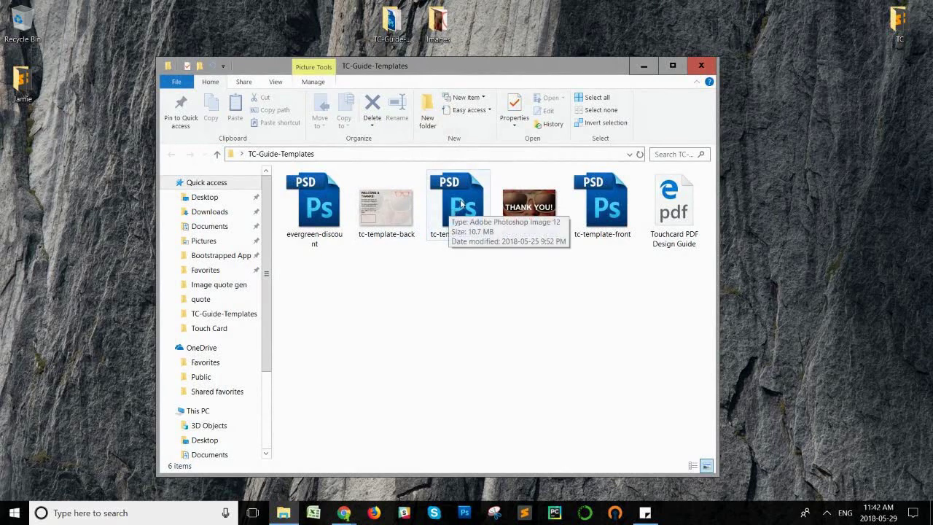
pyautogui.doubleClick(461, 203)
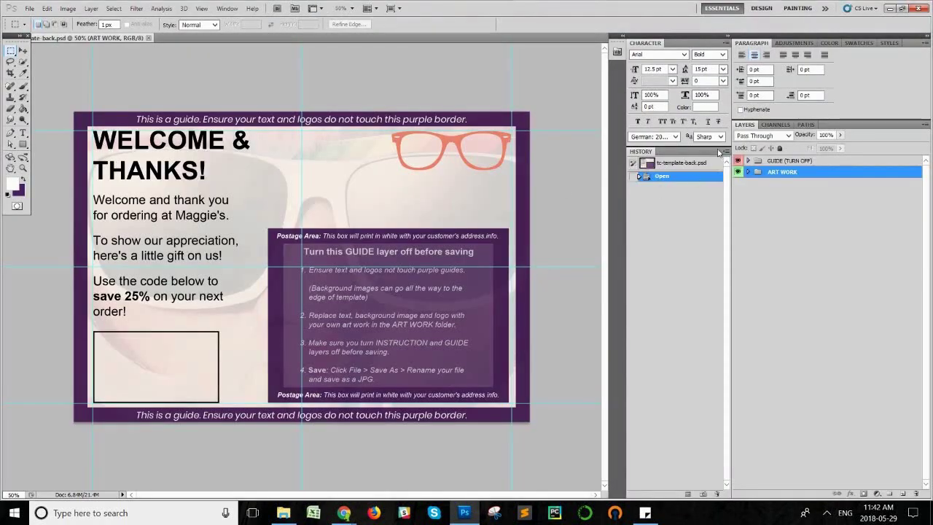
pyautogui.click(738, 160)
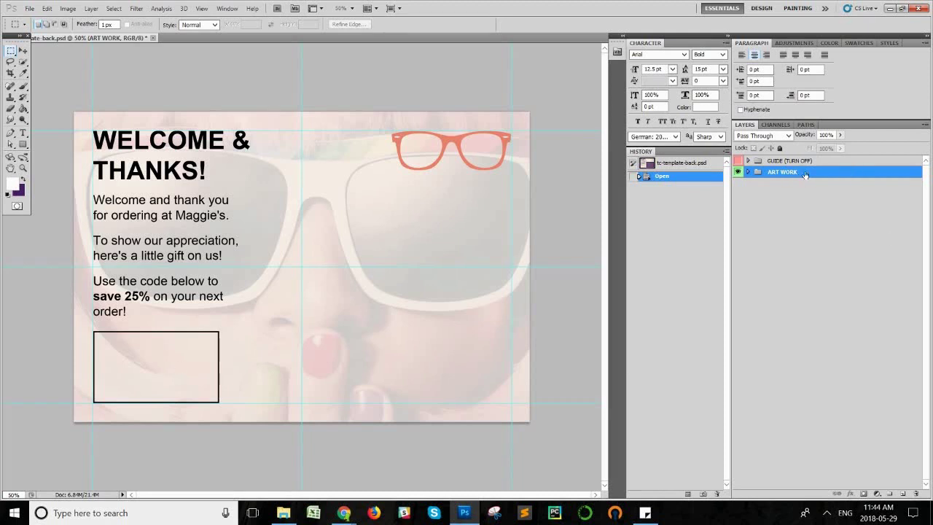
# - In the BODY TEXT layer of the ART WORK group, replace "the code below" with "code thanks25"
pyautogui.click(746, 172)
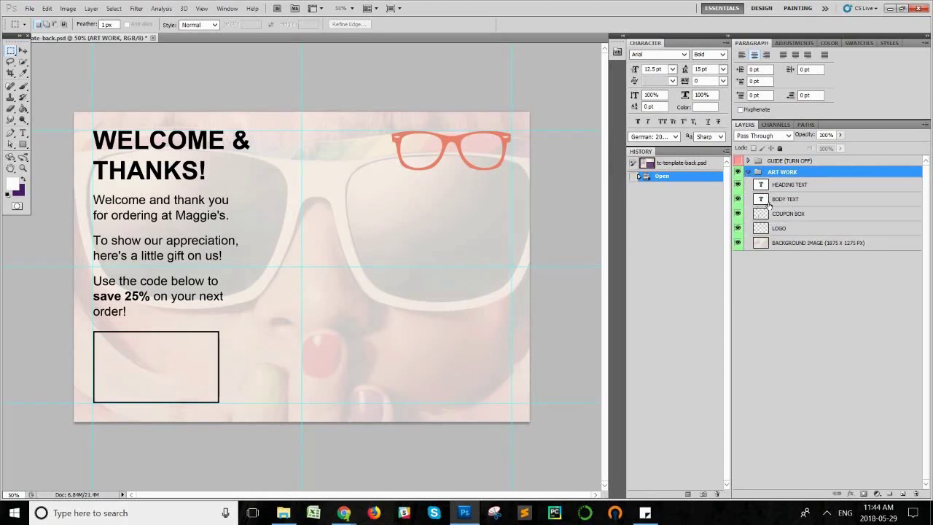
pyautogui.doubleClick(761, 198)
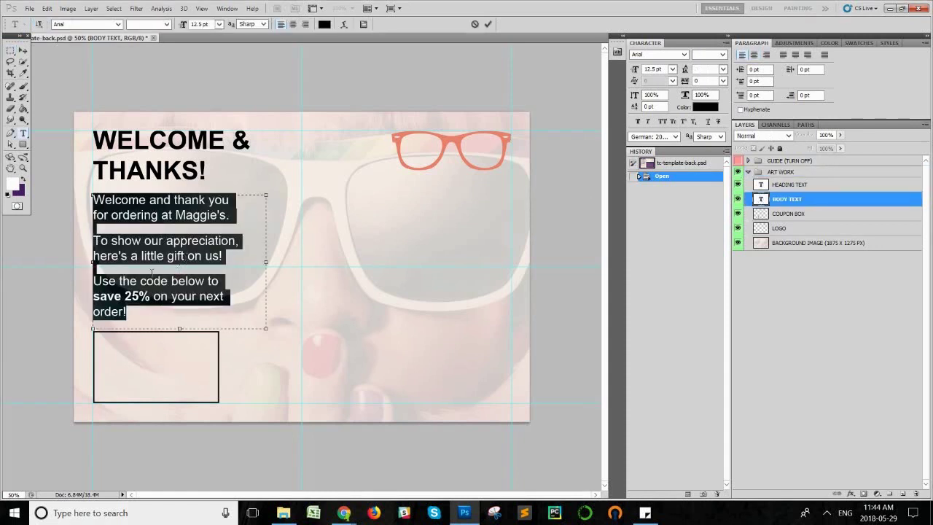
pyautogui.click(128, 288)
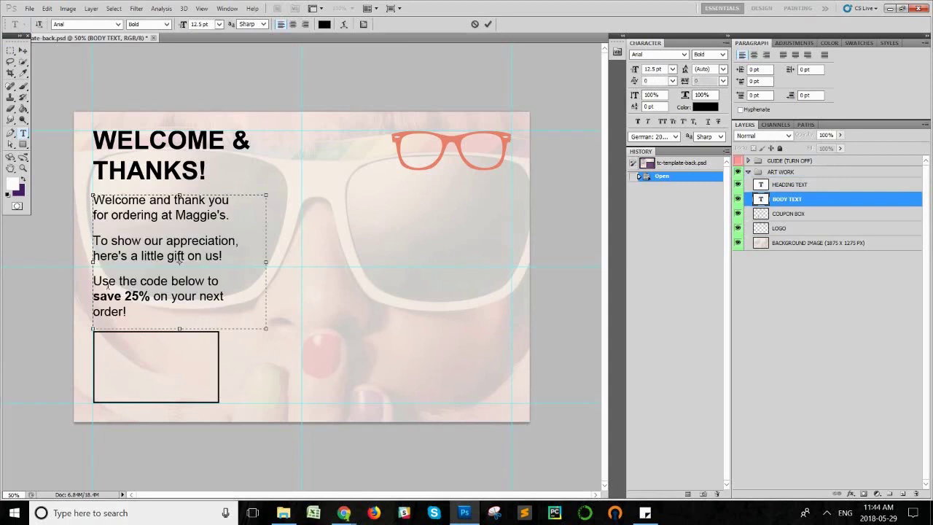
pyautogui.moveTo(205, 282); pyautogui.dragTo(118, 282)
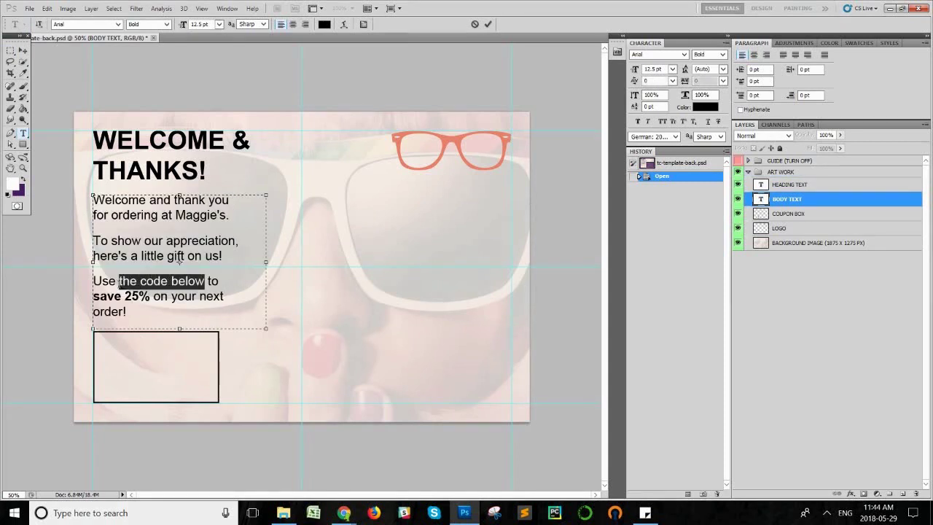
pyautogui.write('code')
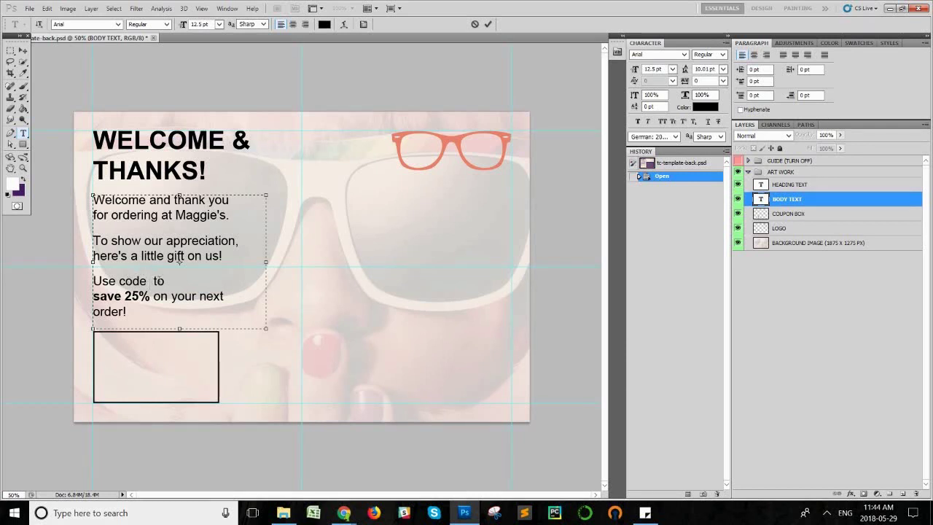
pyautogui.write('thanks 25')
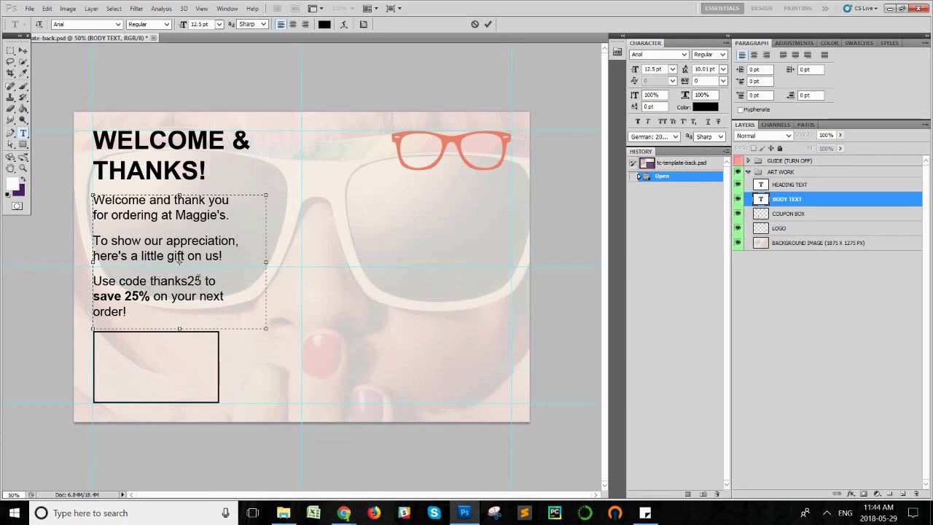
# - Set the coupon code thanks25 in the body text to the Bold font style
pyautogui.moveTo(202, 282); pyautogui.dragTo(150, 281)
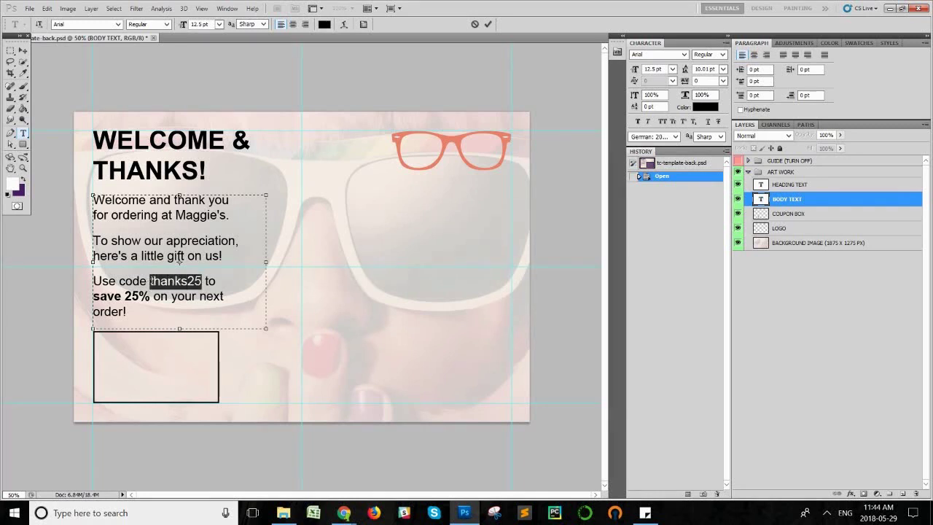
pyautogui.click(167, 24)
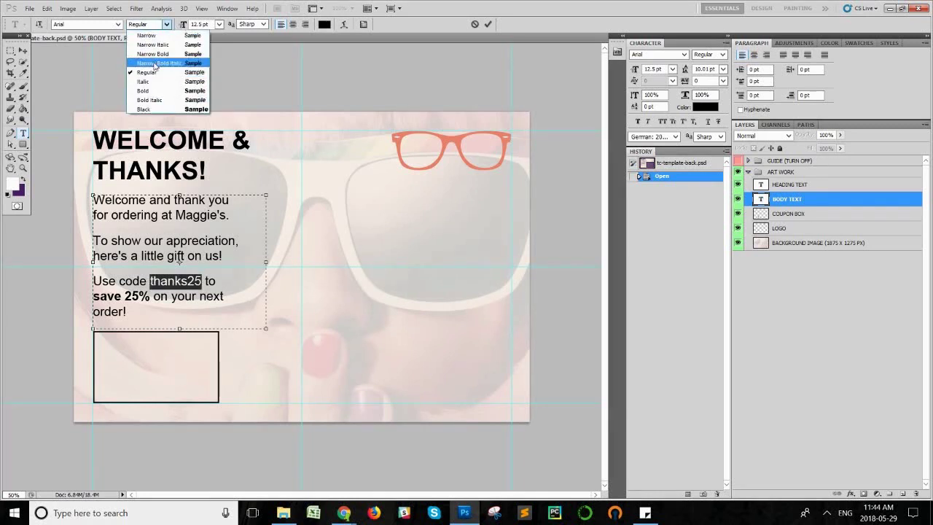
pyautogui.click(146, 93)
# - Try 15 as the discount percentage in the body text's save line and restore it to 25%
pyautogui.click(165, 294)
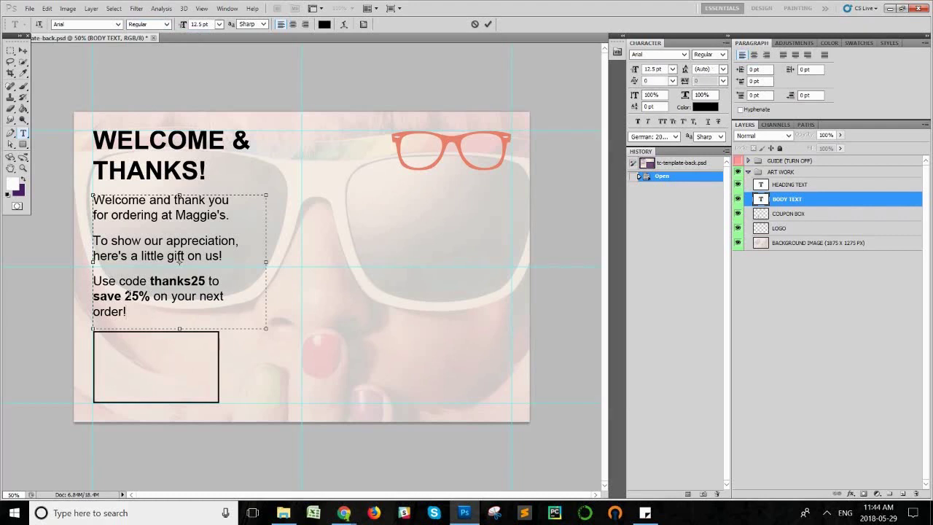
pyautogui.click(166, 285)
pyautogui.press('Down')
pyautogui.press('Left')
pyautogui.press('Left')
pyautogui.press('Left')
pyautogui.press('Left')
pyautogui.press('Delete')
pyautogui.press('BackSpace')
pyautogui.write('15')
pyautogui.press('BackSpace')
pyautogui.press('BackSpace')
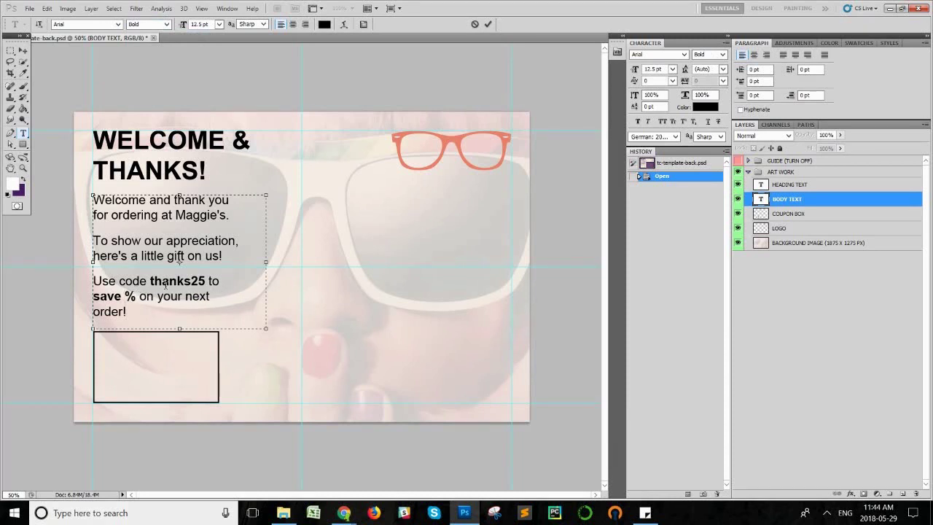
pyautogui.write('25')
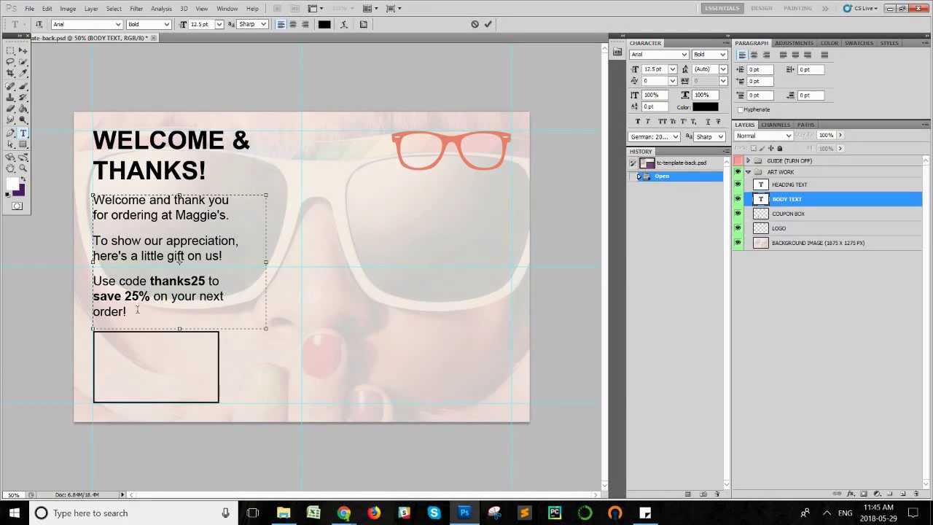
pyautogui.click(155, 283)
pyautogui.moveTo(153, 282); pyautogui.dragTo(210, 281)
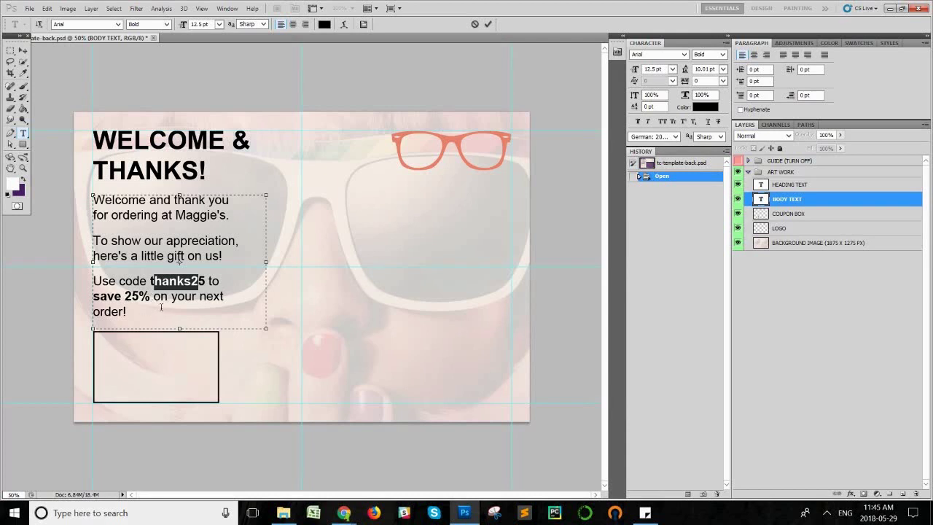
pyautogui.click(168, 311)
pyautogui.moveTo(146, 305); pyautogui.dragTo(98, 281)
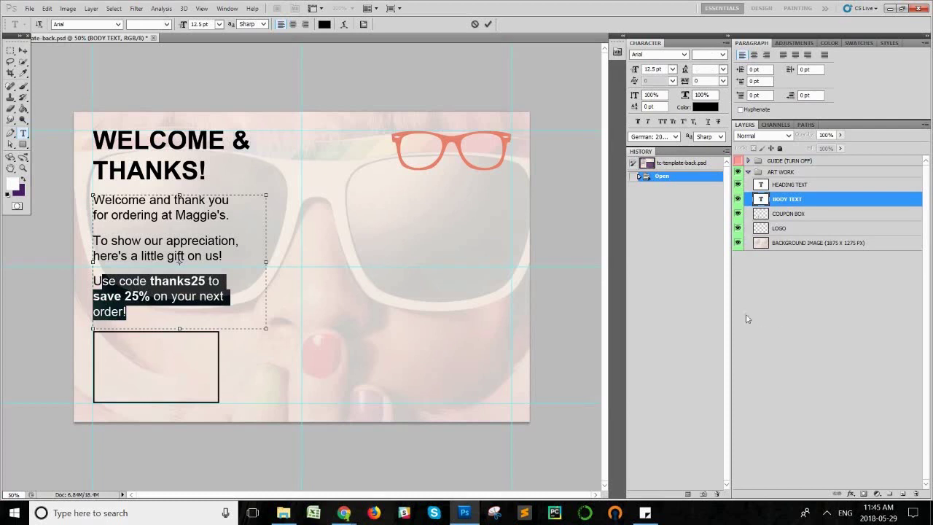
# - Commit the body text edit and open the evergreen-discount PSD from the TC-Guide-Templates folder
pyautogui.click(804, 299)
pyautogui.press('m')
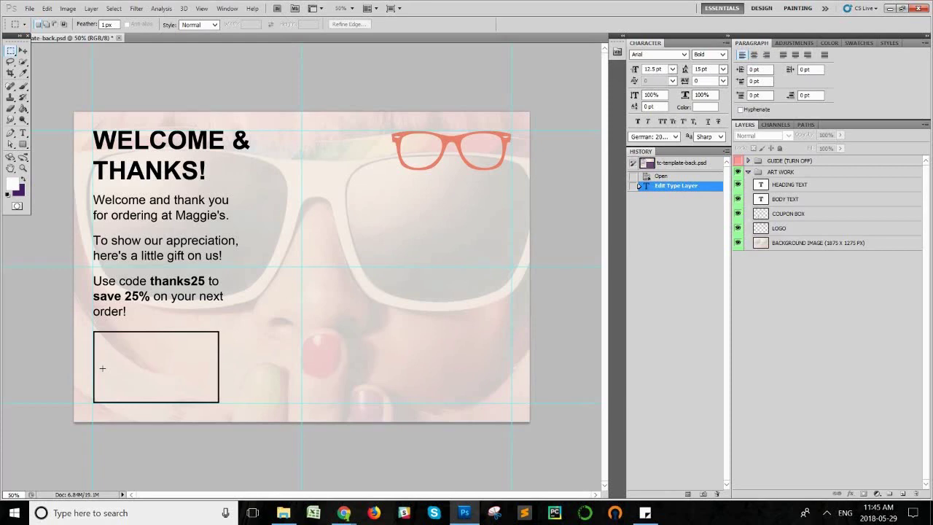
pyautogui.click(29, 8)
pyautogui.click(39, 32)
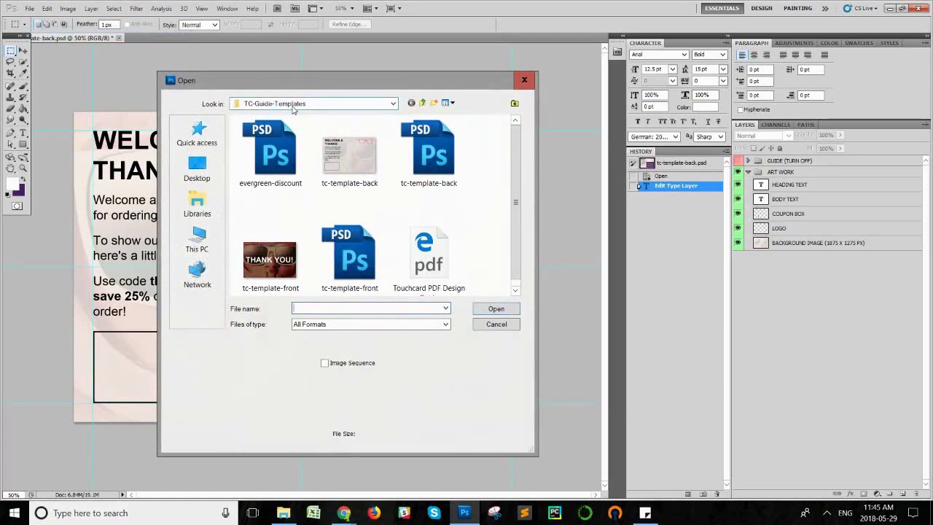
pyautogui.doubleClick(275, 148)
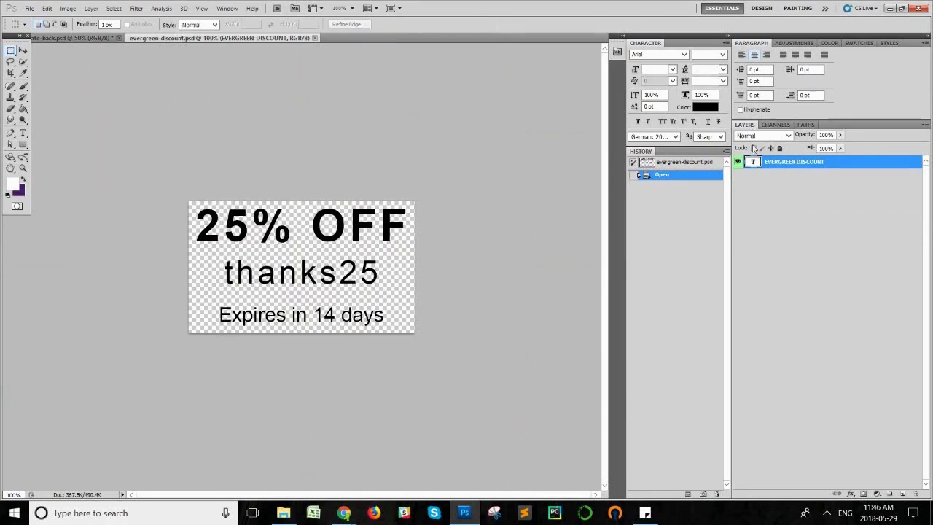
# - Duplicate the EVERGREEN DISCOUNT layer into the tc-template-back.psd document
pyautogui.rightClick(838, 162)
pyautogui.click(849, 192)
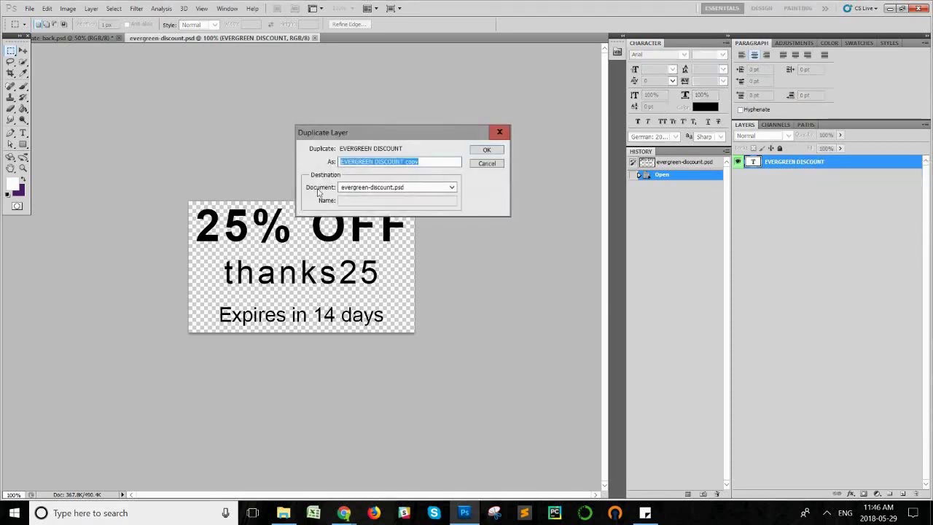
pyautogui.click(451, 188)
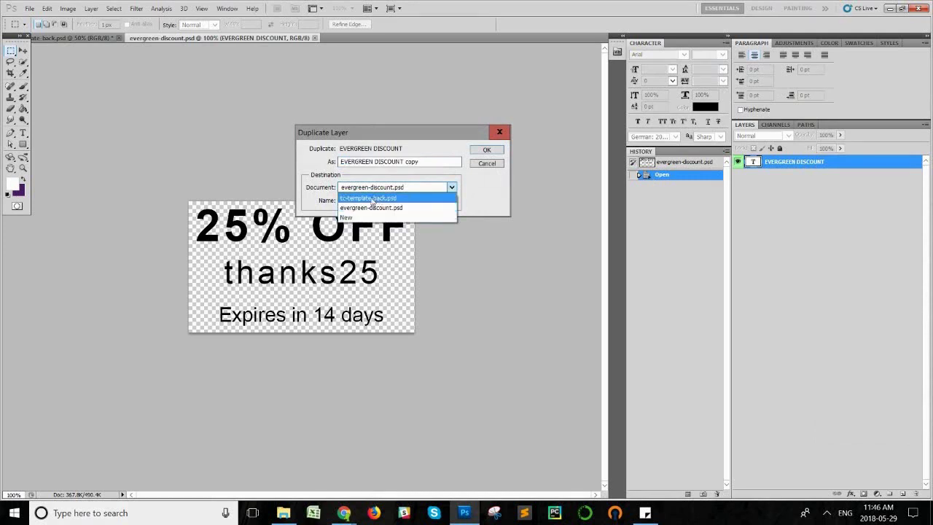
pyautogui.click(388, 199)
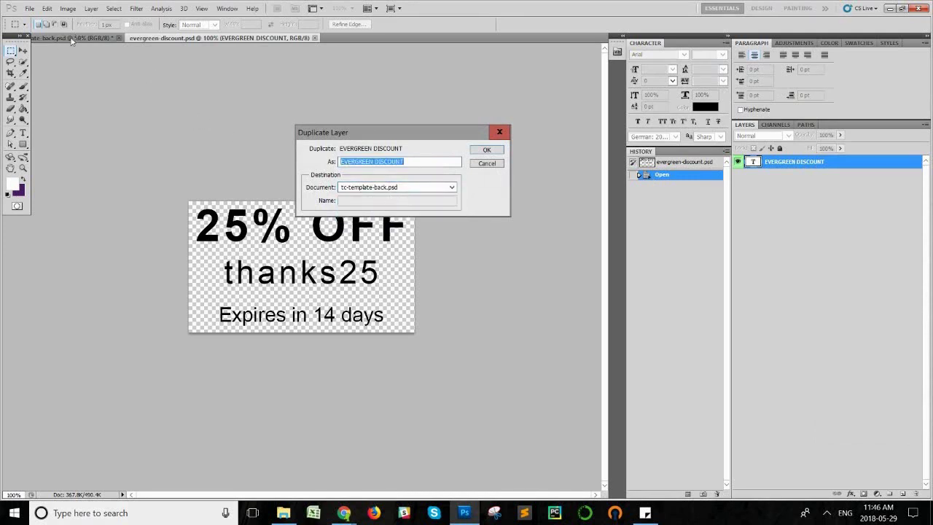
pyautogui.click(487, 150)
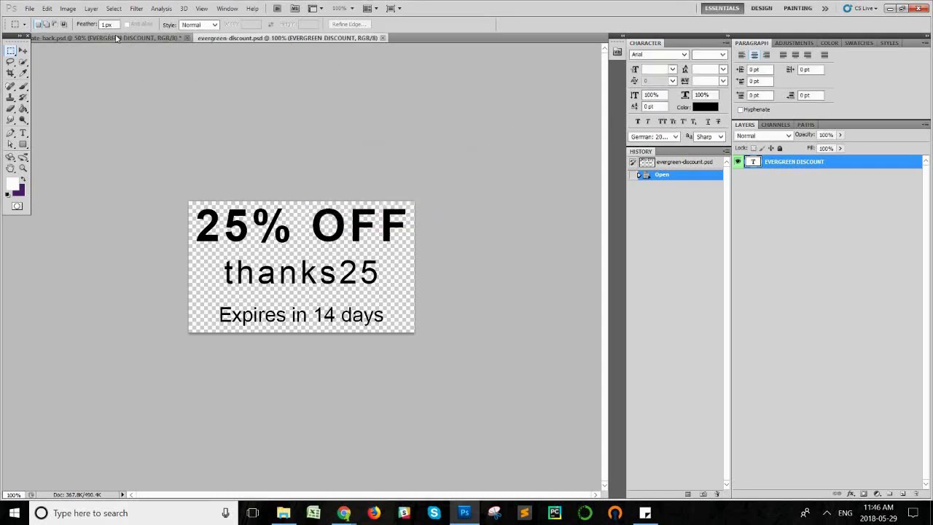
# - In tc-template-back.psd, move the EVERGREEN DISCOUNT layer into the ART WORK group and position its text inside the coupon box
pyautogui.click(99, 38)
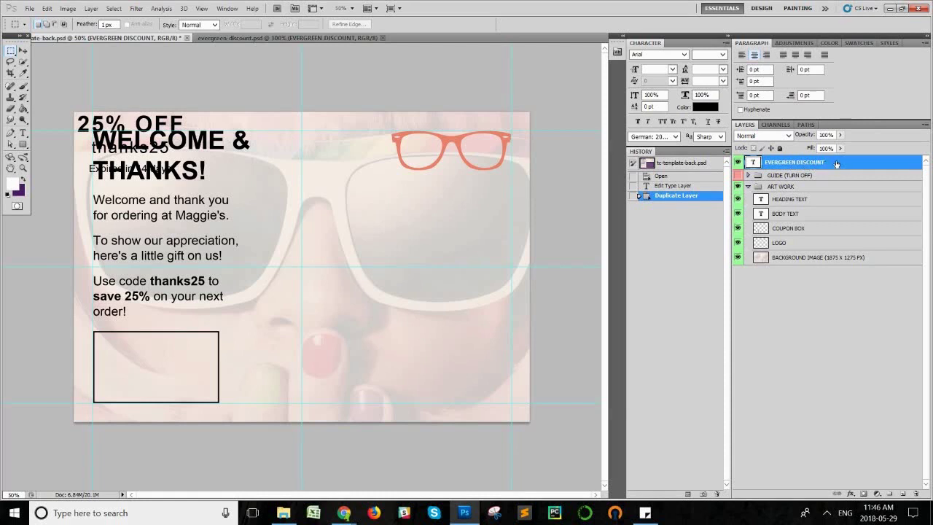
pyautogui.moveTo(836, 164); pyautogui.dragTo(832, 192)
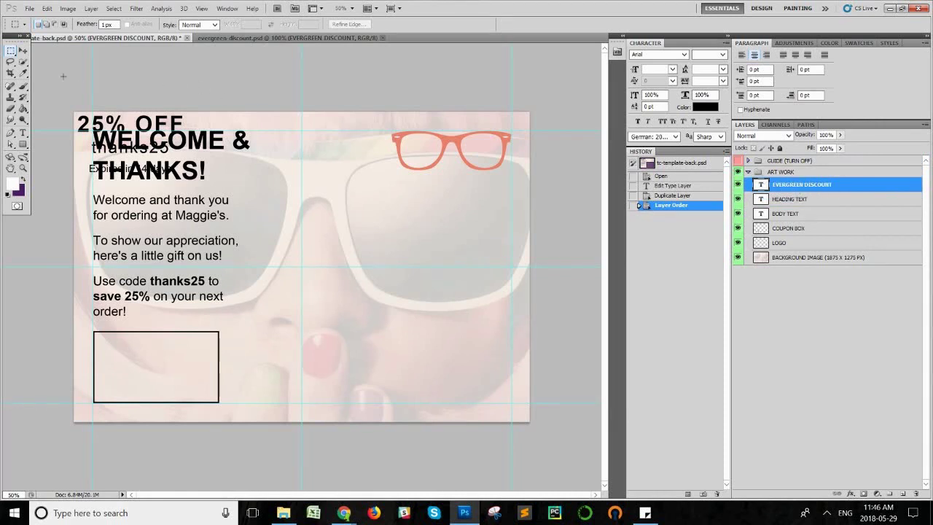
pyautogui.click(22, 52)
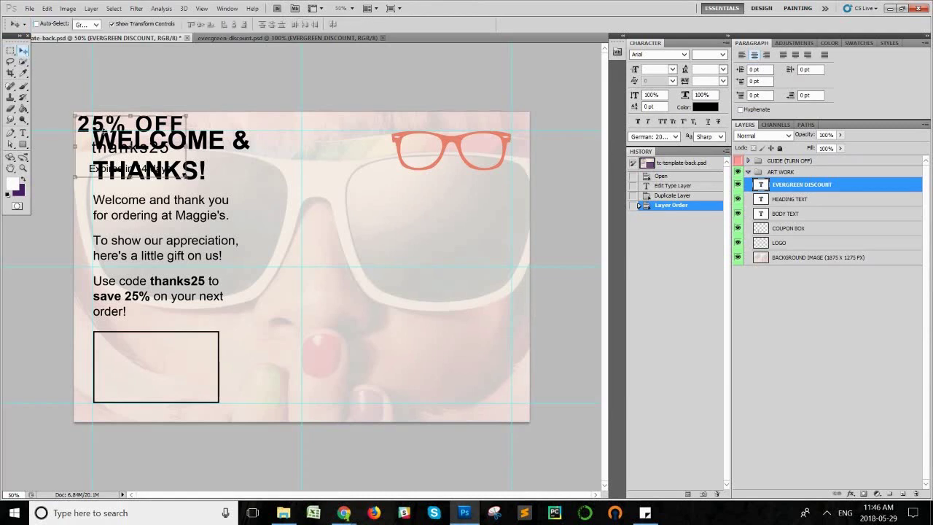
pyautogui.click(103, 148)
pyautogui.moveTo(103, 148); pyautogui.dragTo(178, 357)
pyautogui.press('Down')
pyautogui.press('Left')
pyautogui.press('Right')
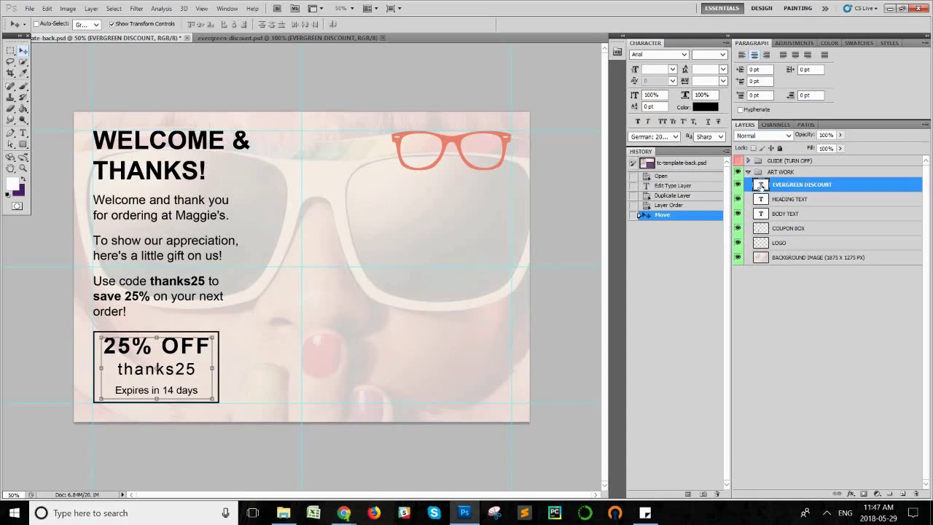
# - Try 15 as the percentage in the coupon's "% OFF" line and restore it to 25
pyautogui.doubleClick(761, 186)
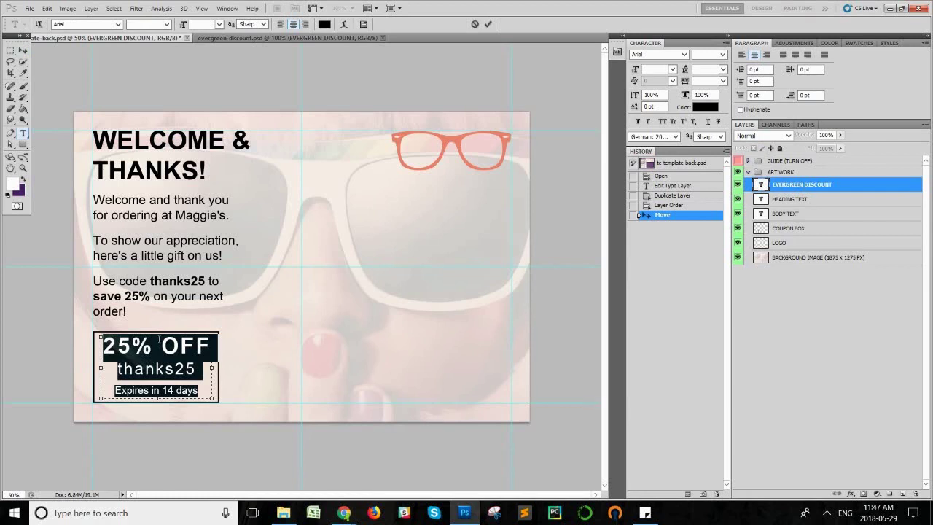
pyautogui.click(153, 354)
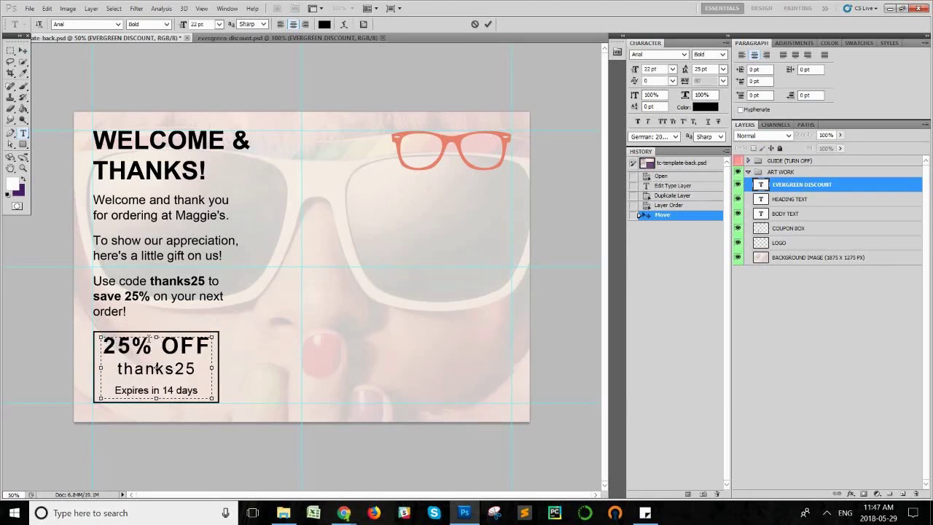
pyautogui.press('BackSpace')
pyautogui.press('BackSpace')
pyautogui.write('15')
pyautogui.press('BackSpace')
pyautogui.press('BackSpace')
pyautogui.write('25')
pyautogui.moveTo(198, 368); pyautogui.dragTo(117, 369)
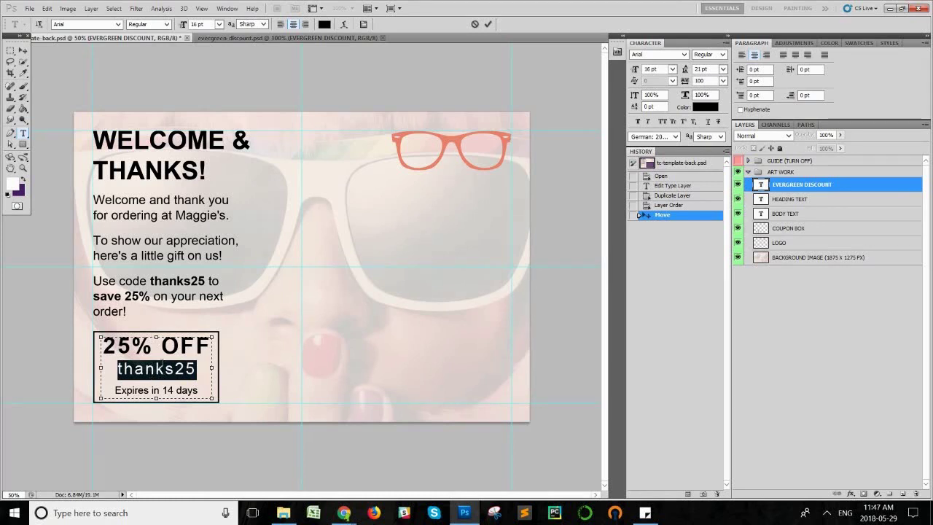
pyautogui.click(135, 392)
pyautogui.moveTo(114, 391); pyautogui.dragTo(198, 391)
# - Try 7 and 30 days in the coupon's expiry line and restore it to 14 days
pyautogui.click(167, 391)
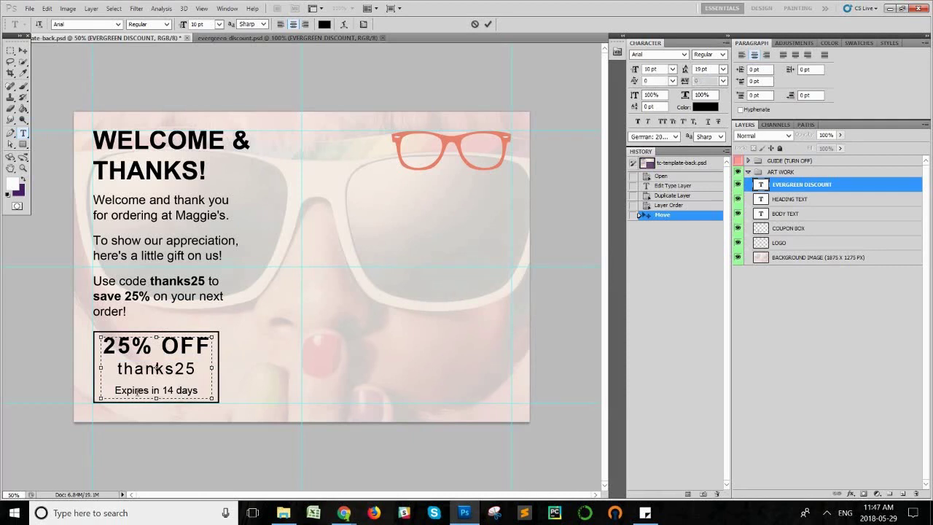
pyautogui.press('BackSpace')
pyautogui.press('BackSpace')
pyautogui.write('7')
pyautogui.press('BackSpace')
pyautogui.write('30')
pyautogui.press('BackSpace')
pyautogui.press('BackSpace')
pyautogui.write('14')
pyautogui.moveTo(201, 392); pyautogui.dragTo(112, 392)
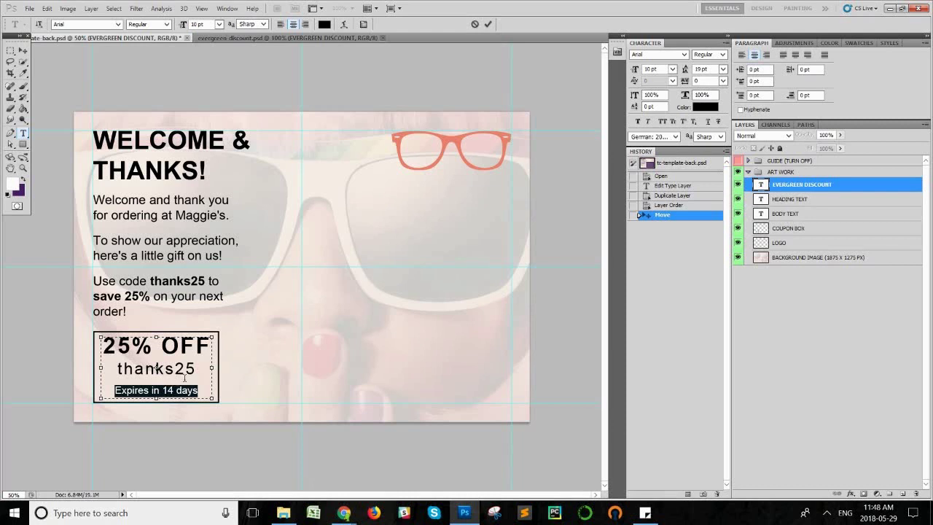
pyautogui.doubleClick(147, 361)
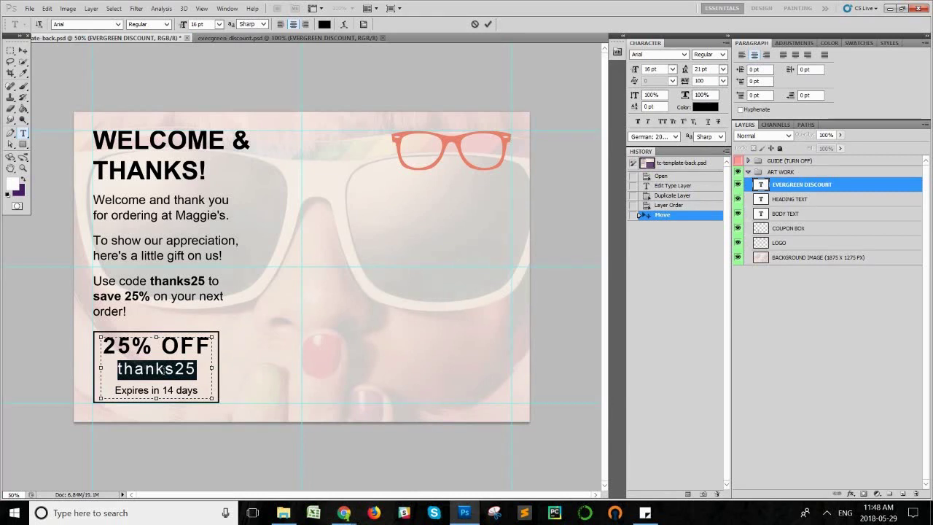
pyautogui.moveTo(199, 390); pyautogui.dragTo(112, 391)
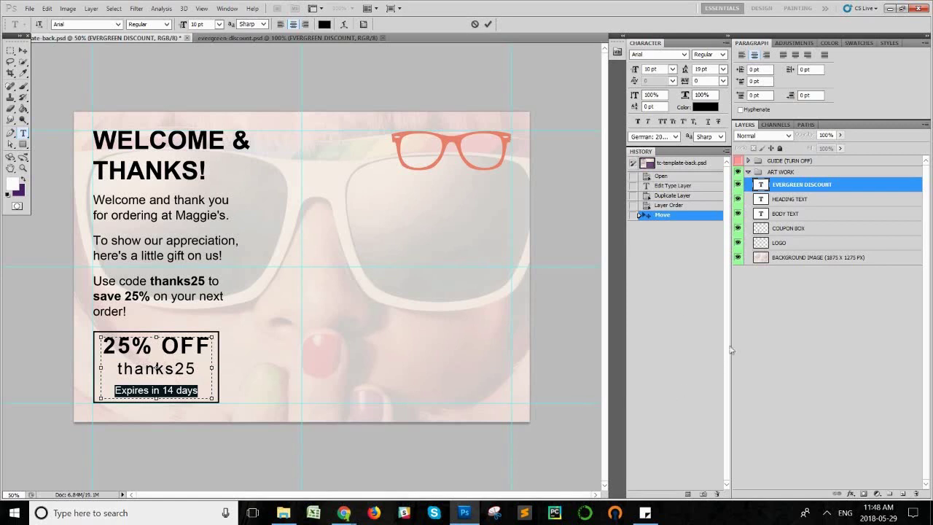
# - Commit the coupon text edit, deselect the EVERGREEN DISCOUNT layer and switch to the Move tool
pyautogui.click(800, 322)
pyautogui.press('v')
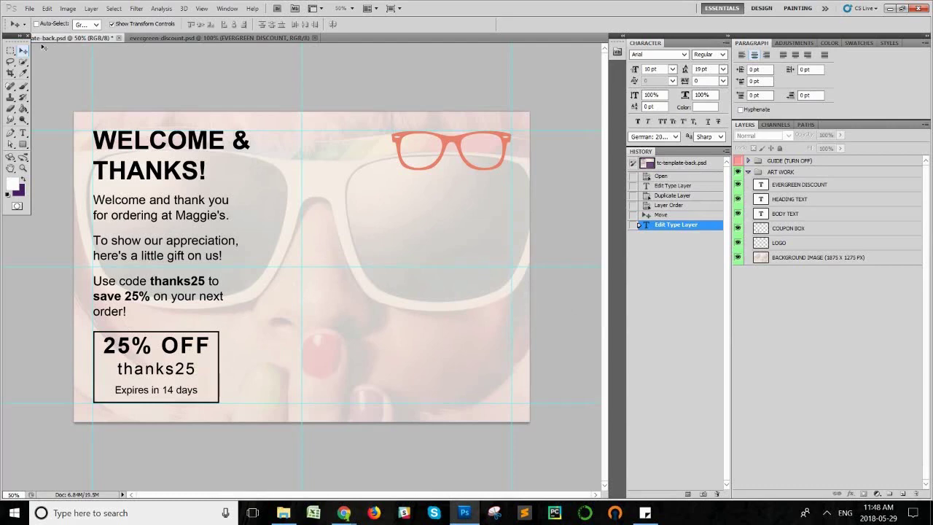
pyautogui.click(29, 9)
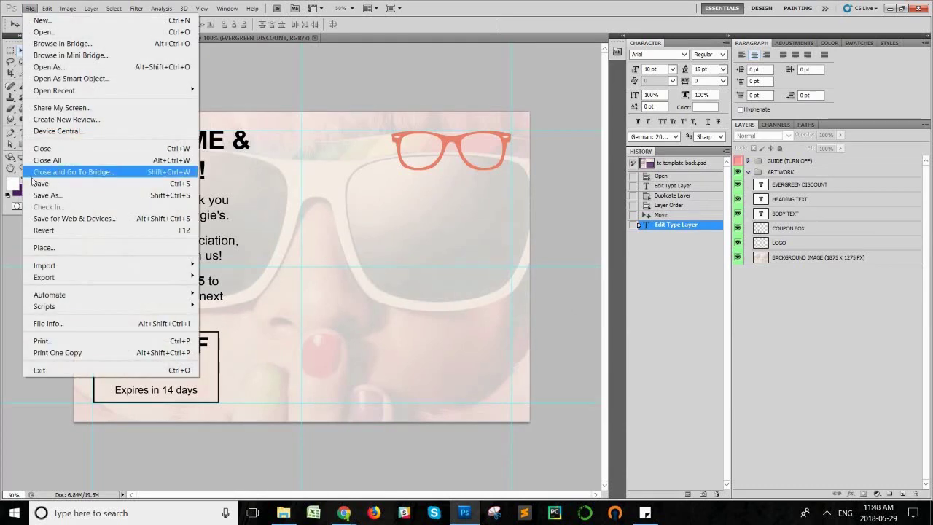
pyautogui.click(252, 93)
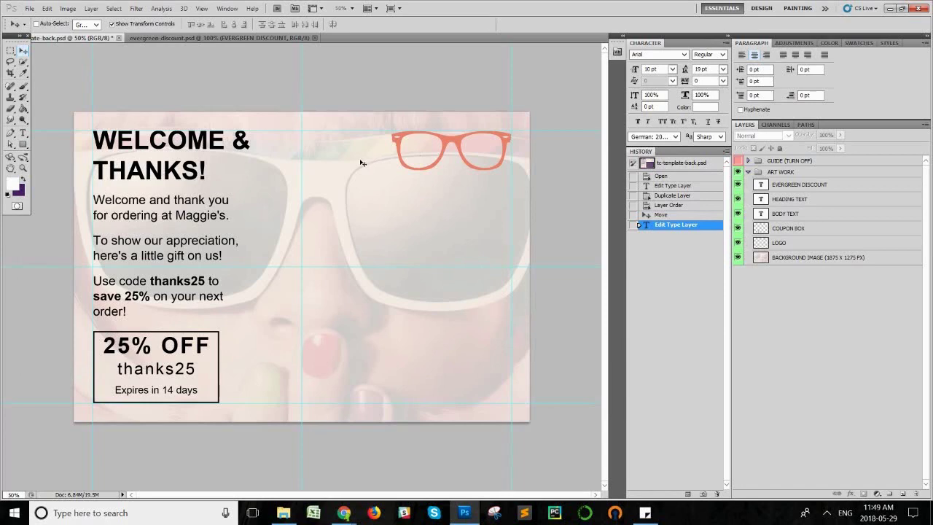
# - Save the postcard back as a Maximum quality JPEG named tc-template-back-evergreen-discount in the TC-Guide-Templates folder
pyautogui.click(30, 8)
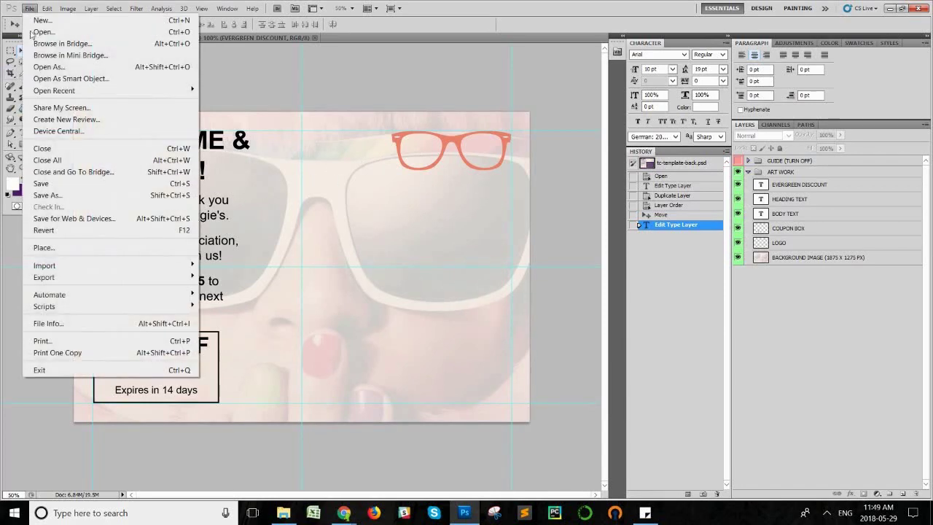
pyautogui.click(63, 198)
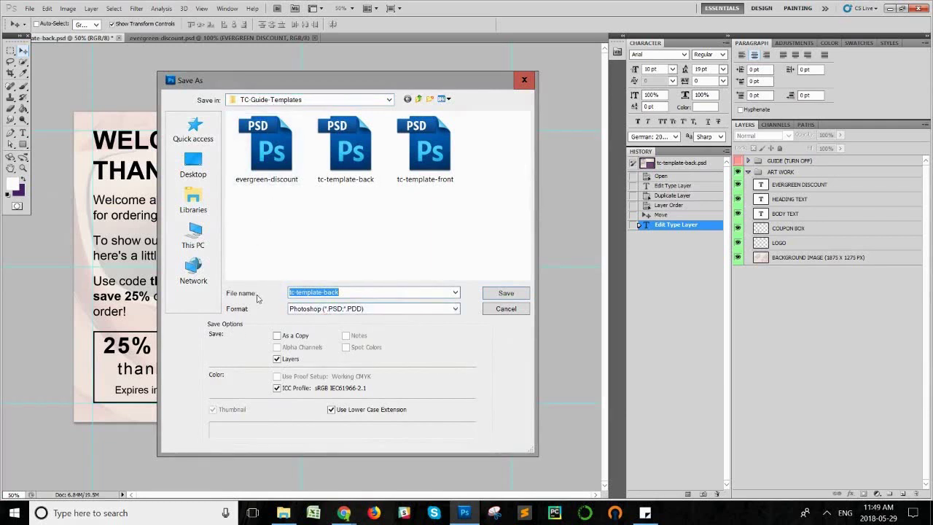
pyautogui.click(360, 292)
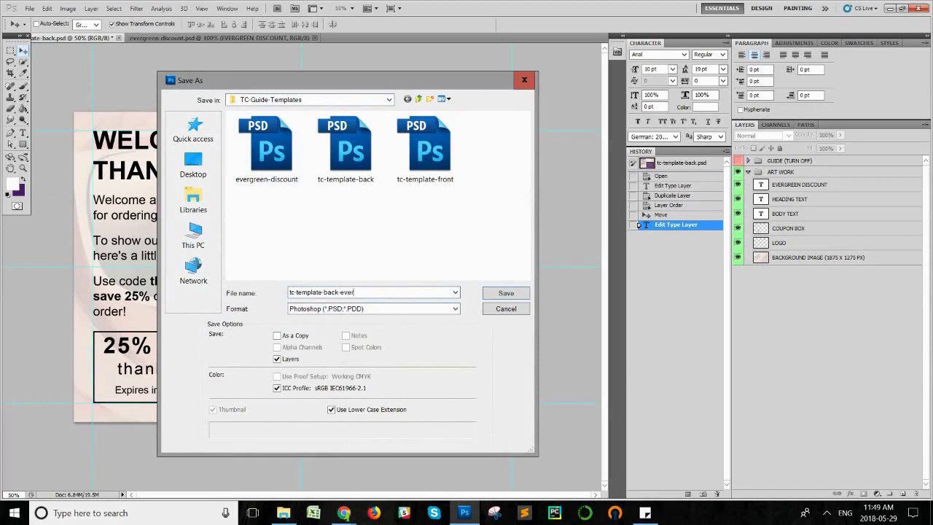
pyautogui.write('-evergreen-discount')
pyautogui.press('Tab')
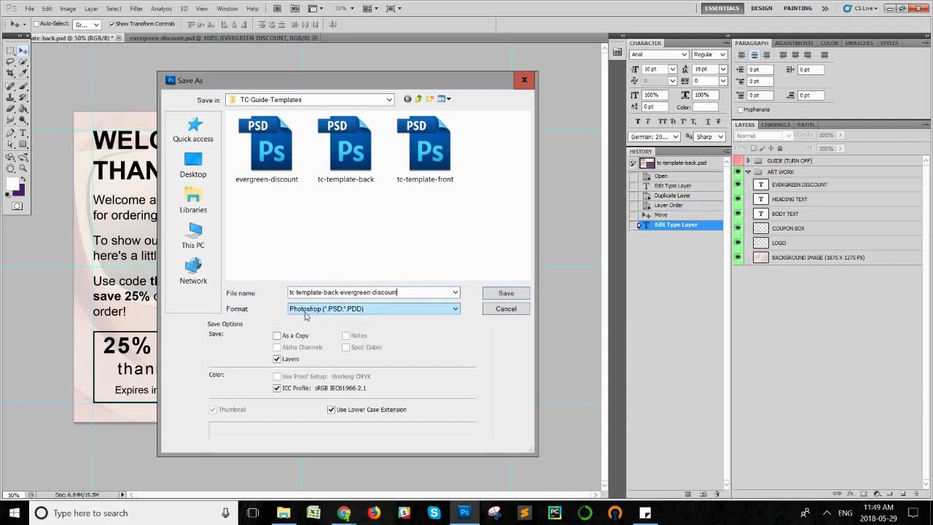
pyautogui.click(455, 310)
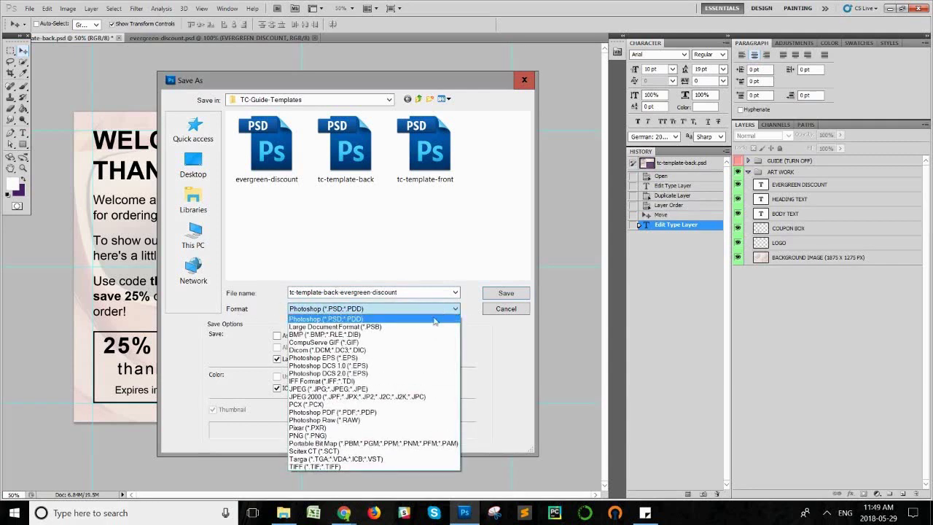
pyautogui.click(332, 390)
pyautogui.click(504, 294)
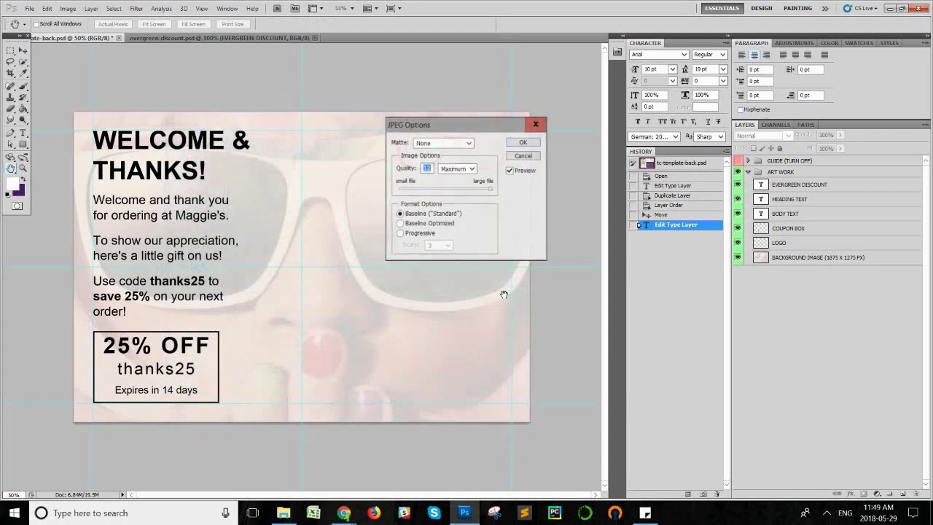
pyautogui.click(522, 143)
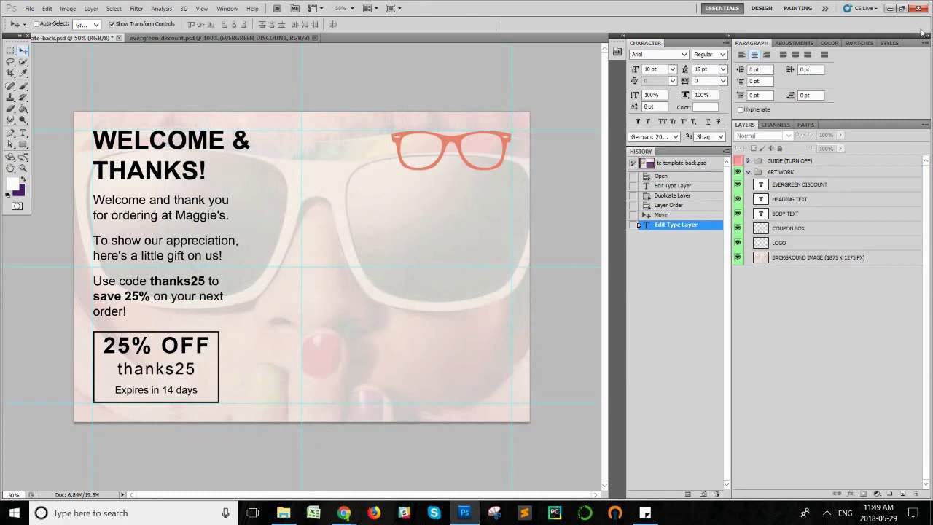
# - Minimize Photoshop and open the exported tc-template-back-evergreen-discount image from the TC-Guide-Templates folder in File Explorer
pyautogui.click(889, 9)
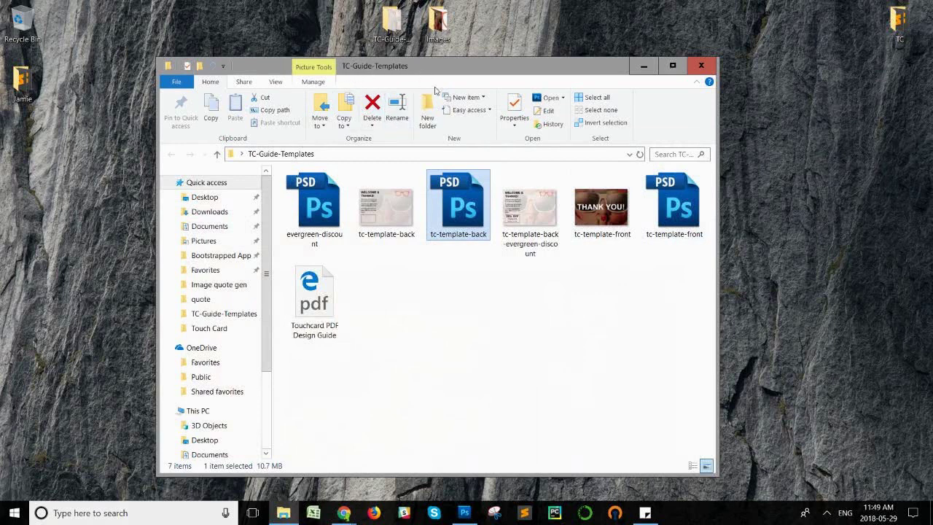
pyautogui.click(525, 207)
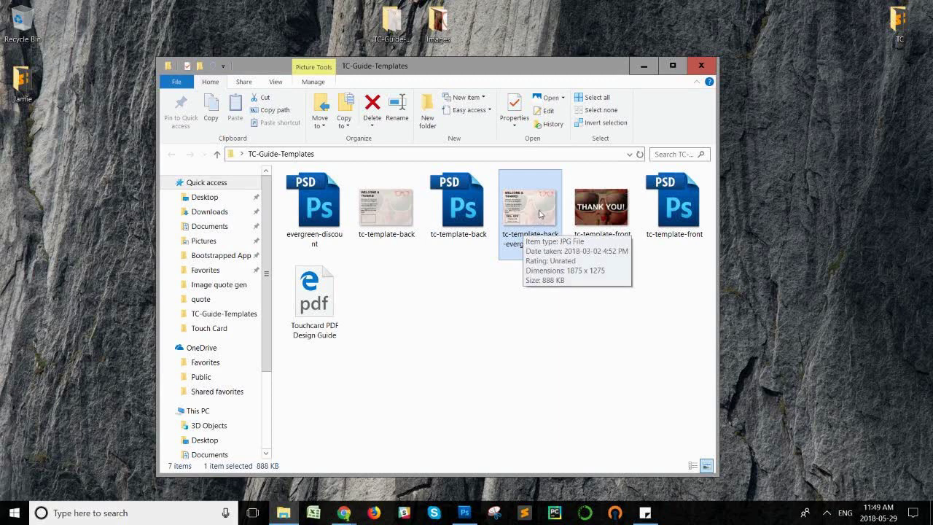
pyautogui.doubleClick(537, 207)
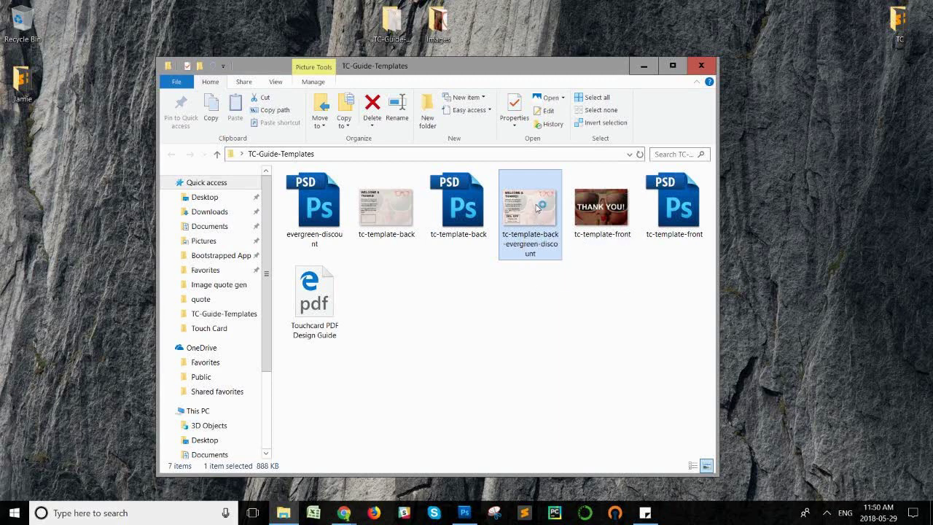